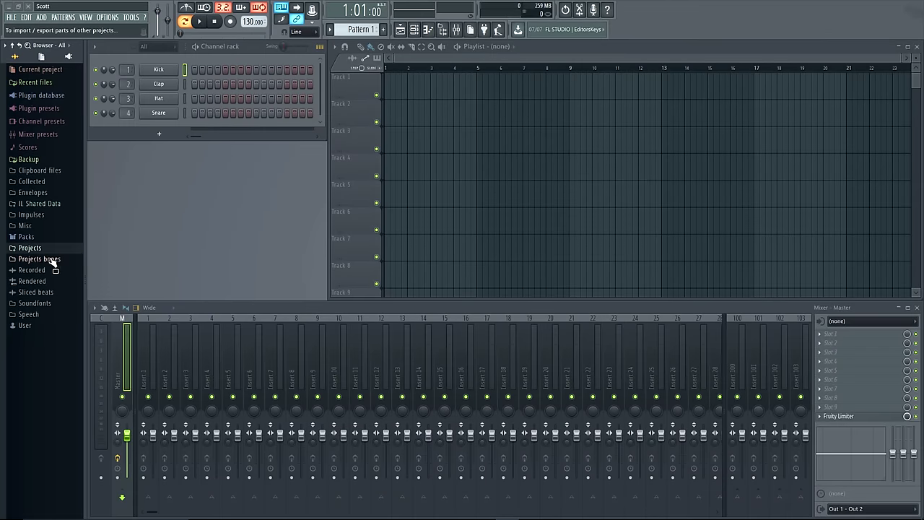
Step: Expand the Projects folder in the Browser to reveal the Demo songs
left_click(29, 249)
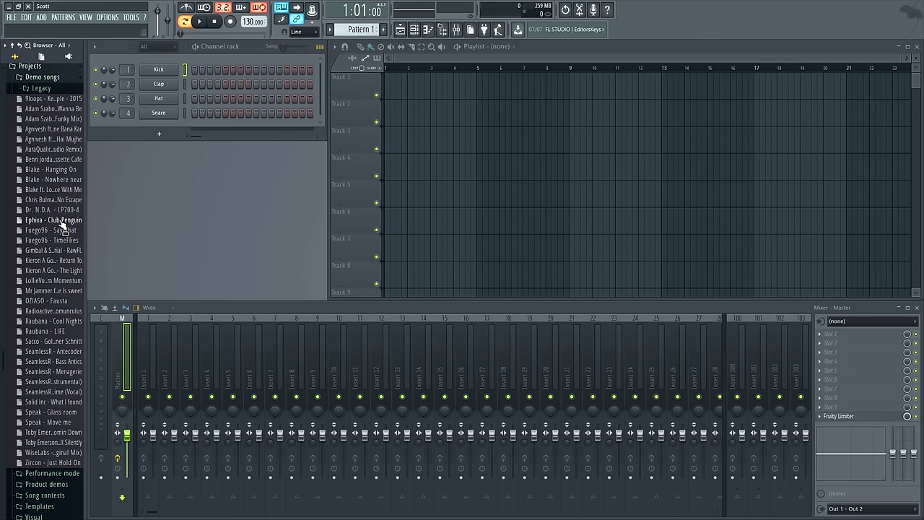
Step: Load the Ephixa - Club Penguin demo project and play it briefly
left_click_drag(63, 223, 215, 199)
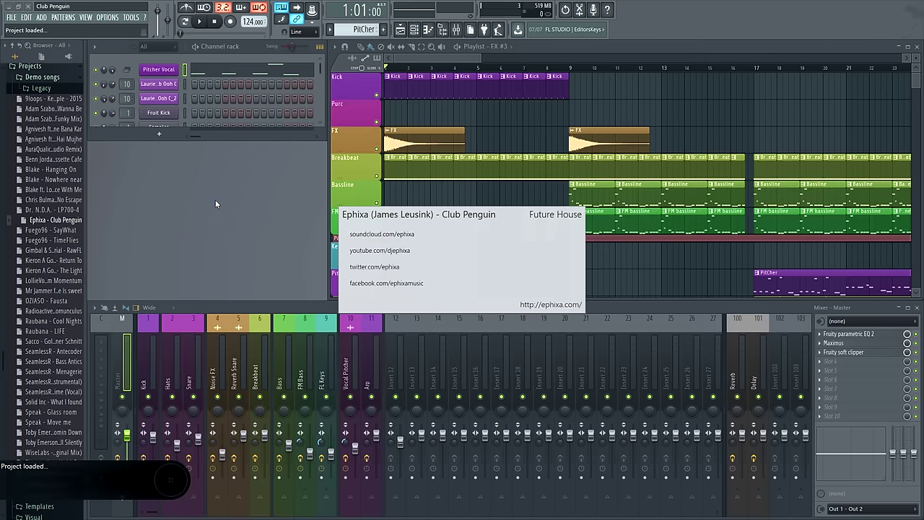
key("space")
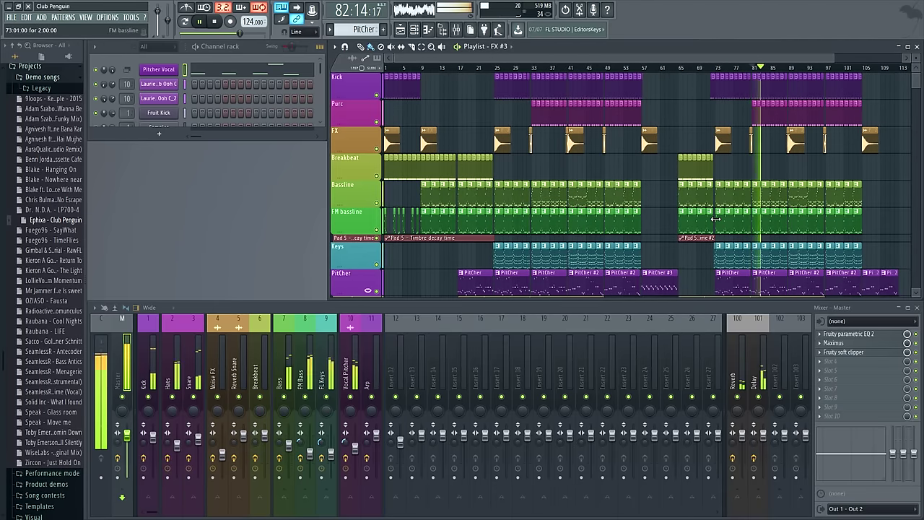
key("space")
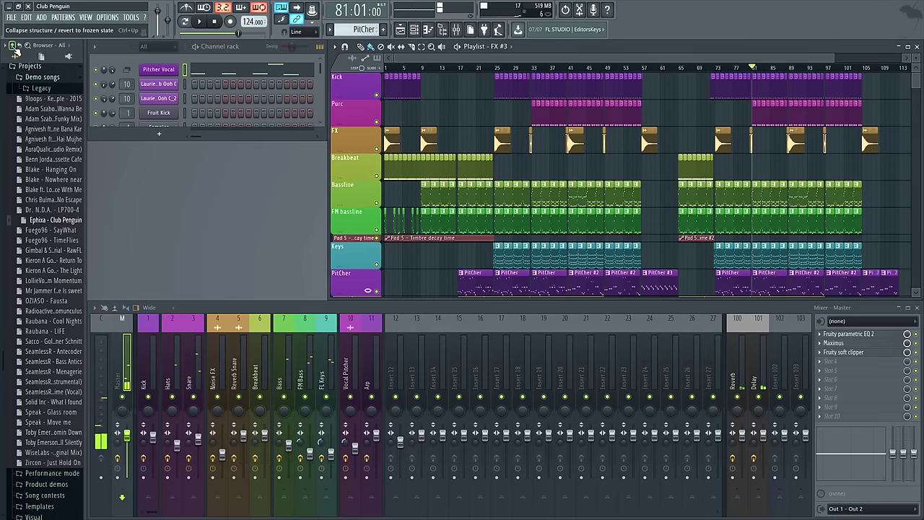
Step: Add ZGameEditor Visualizer to the Master insert and set its window to Detached
left_click(13, 46)
key("F8")
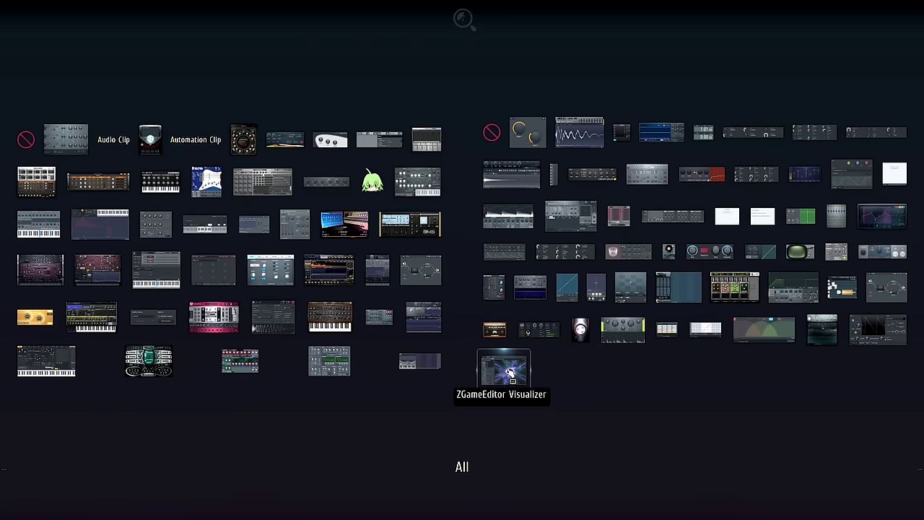
left_click_drag(514, 382, 124, 395)
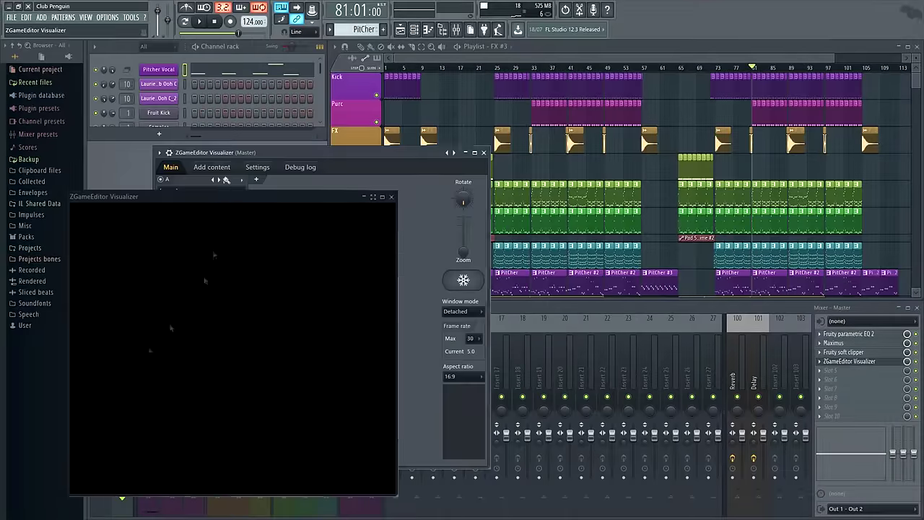
left_click(154, 134)
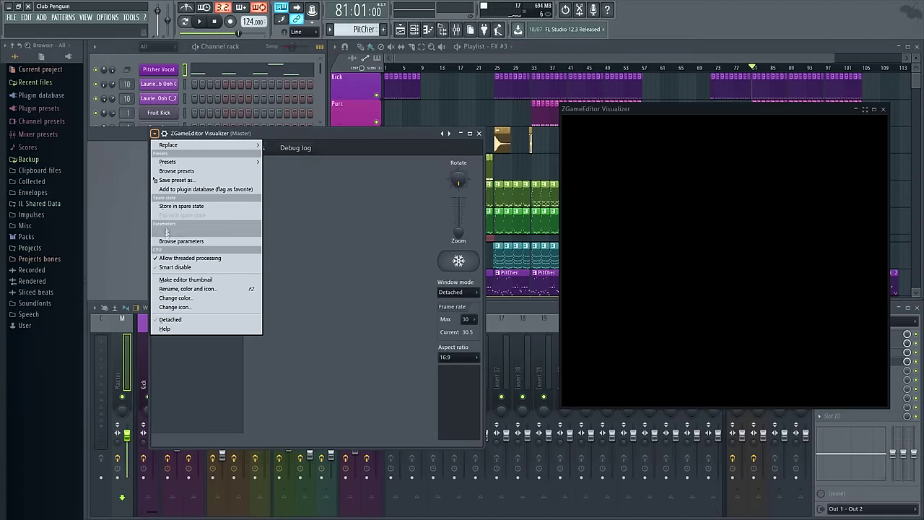
left_click(170, 320)
Step: Move and enlarge the visualizer settings panel and its preview window side by side
left_click_drag(291, 134, 148, 50)
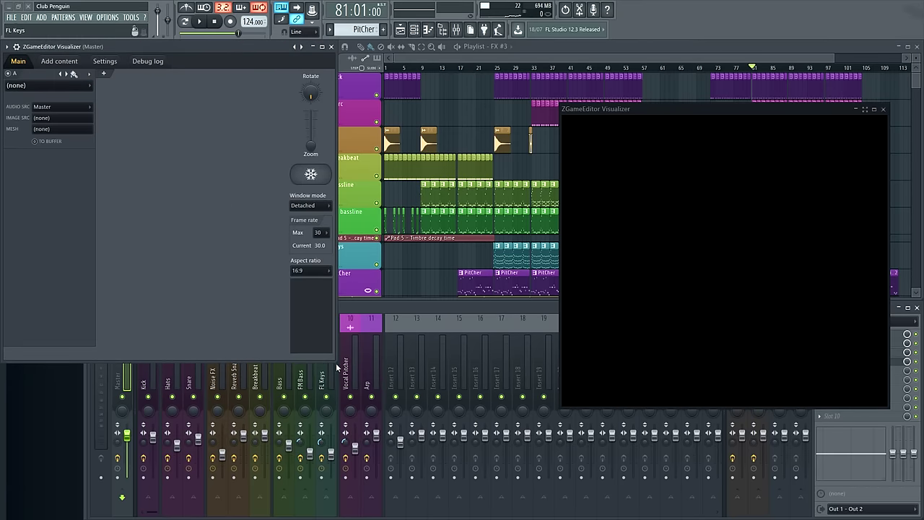
left_click_drag(336, 363, 386, 363)
left_click_drag(662, 112, 537, 52)
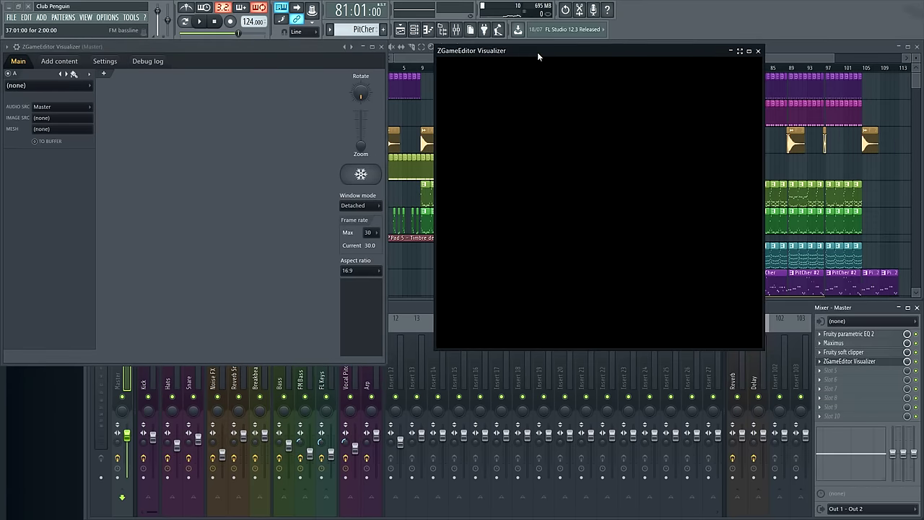
left_click_drag(764, 344, 915, 354)
Step: Add the sunset picture template11.jpg to the visualizer's Images list
left_click(61, 62)
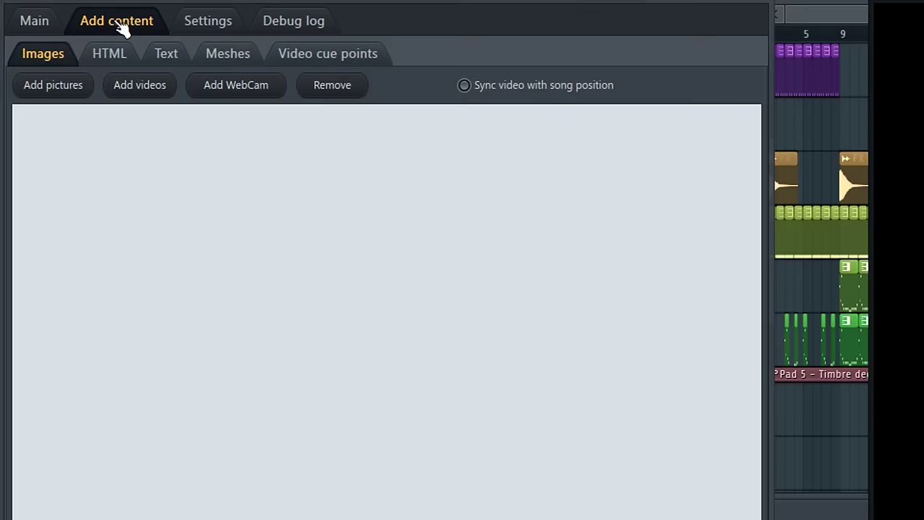
left_click(49, 92)
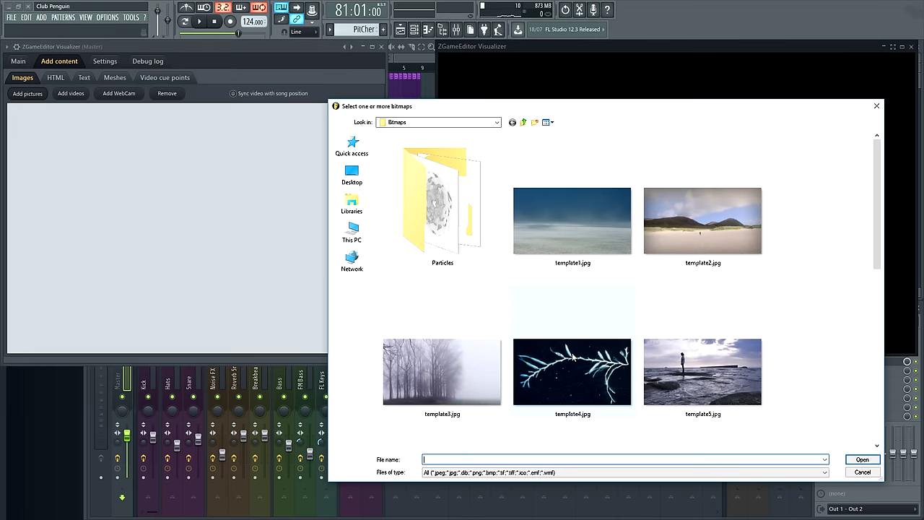
scroll(595, 359, "down", 5)
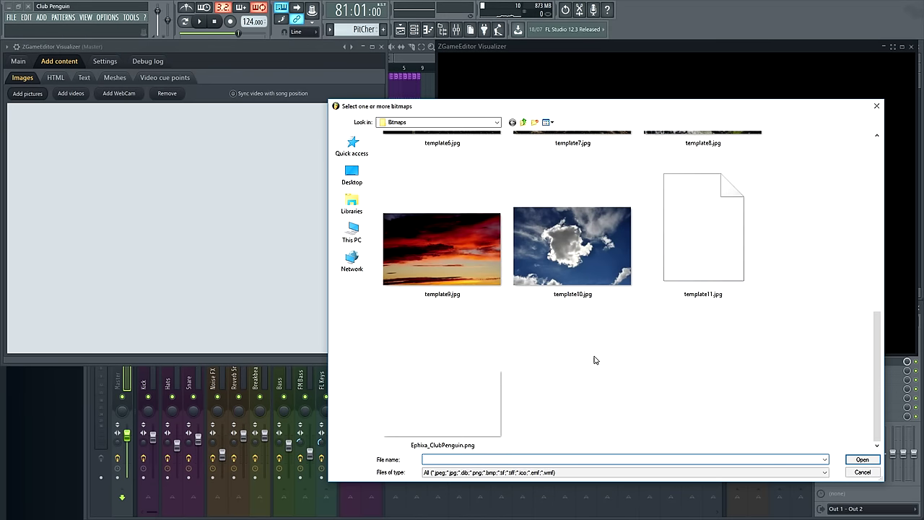
left_click(728, 259)
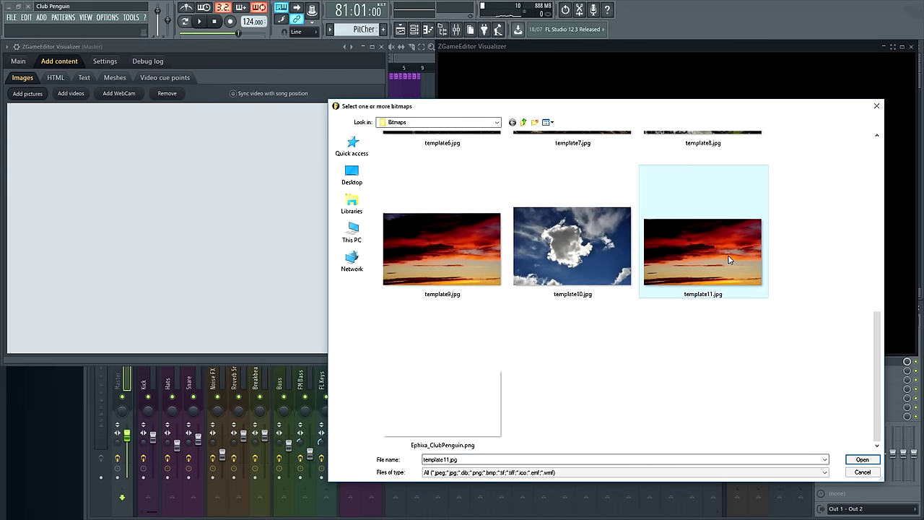
left_click(860, 460)
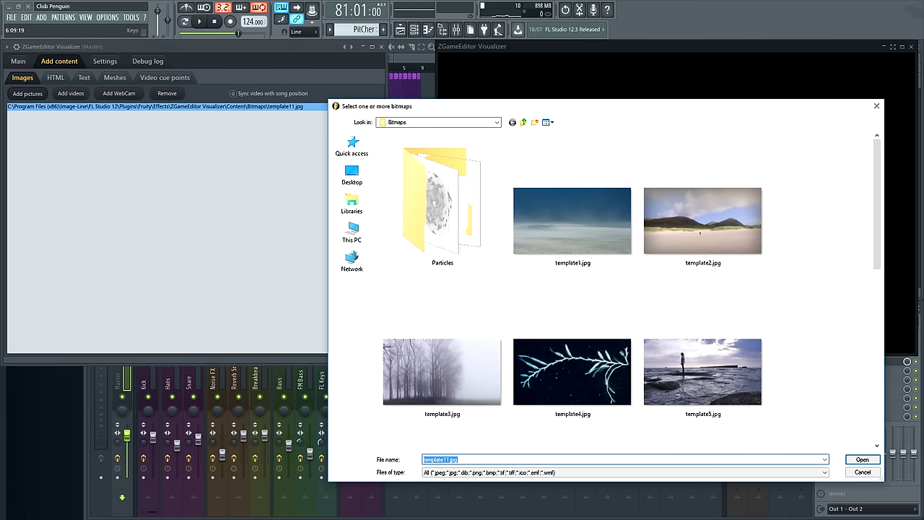
Step: Add the Ephixa_ClubPenguin.png logo to the Images list as well
scroll(808, 373, "down", 5)
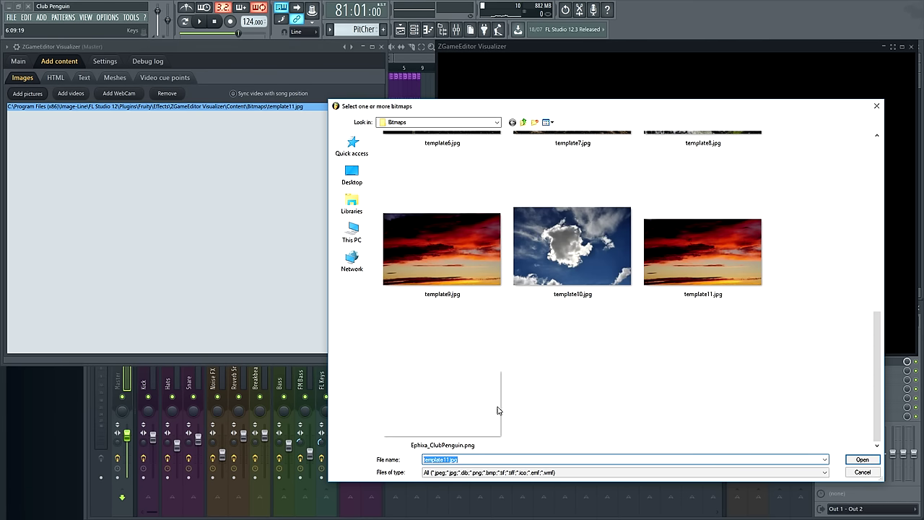
left_click(441, 406)
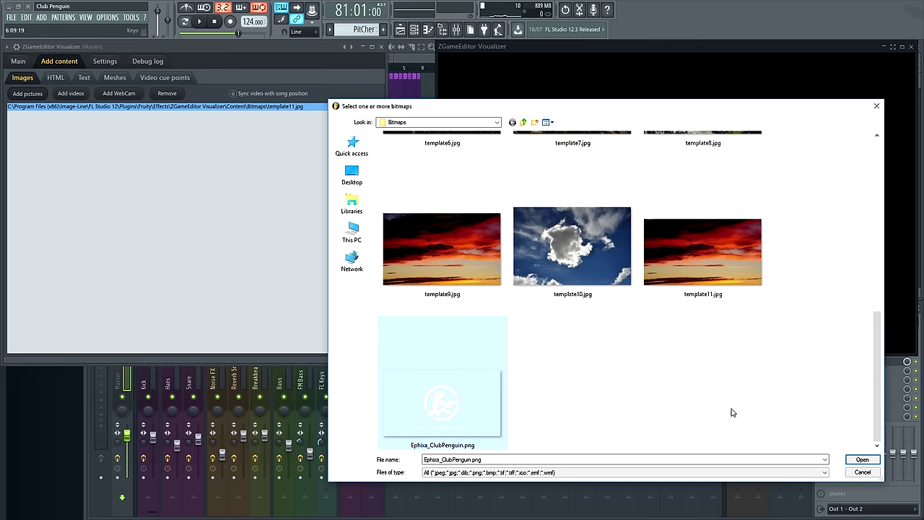
left_click(855, 458)
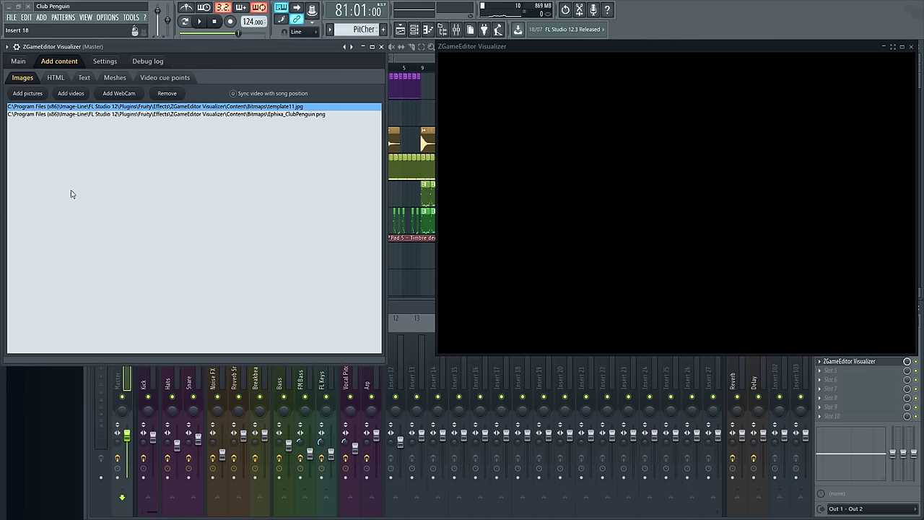
Step: Make layer A an Image layer showing template11 at maximum size, and widen the plugin window
left_click(21, 62)
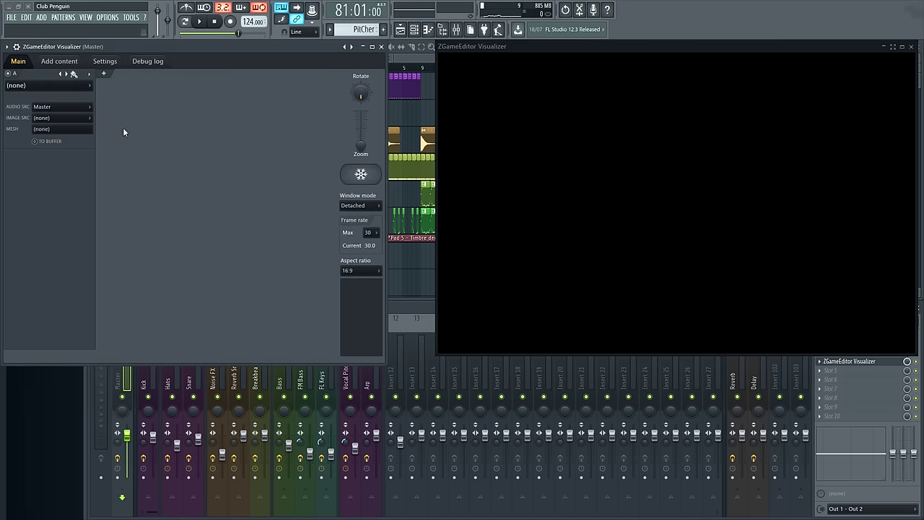
left_click(50, 87)
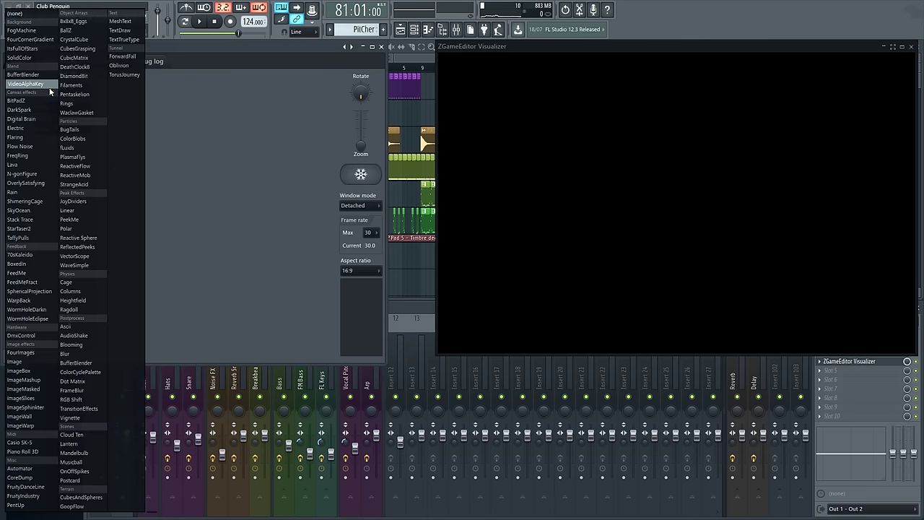
left_click(30, 361)
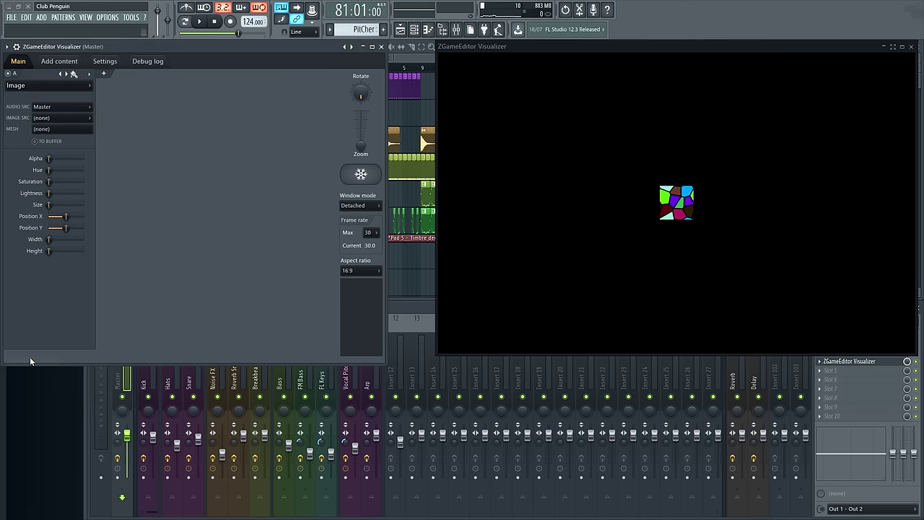
left_click(63, 118)
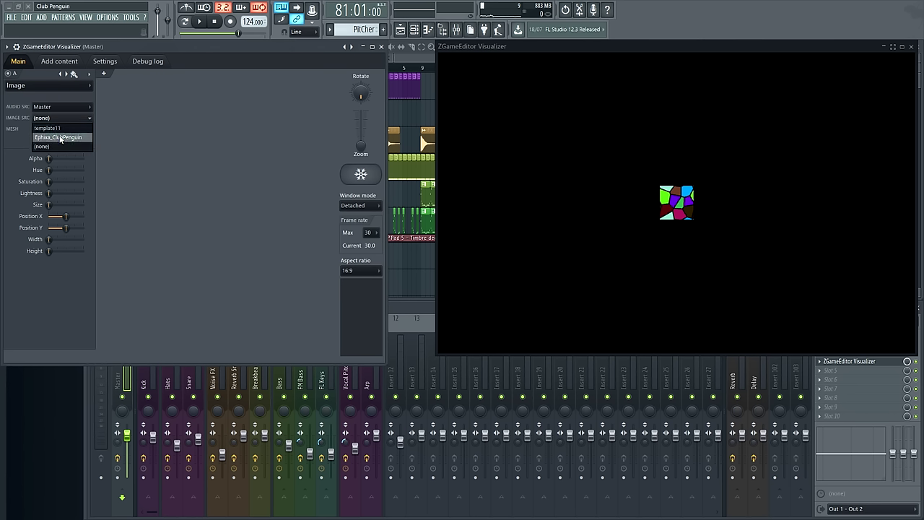
left_click(62, 129)
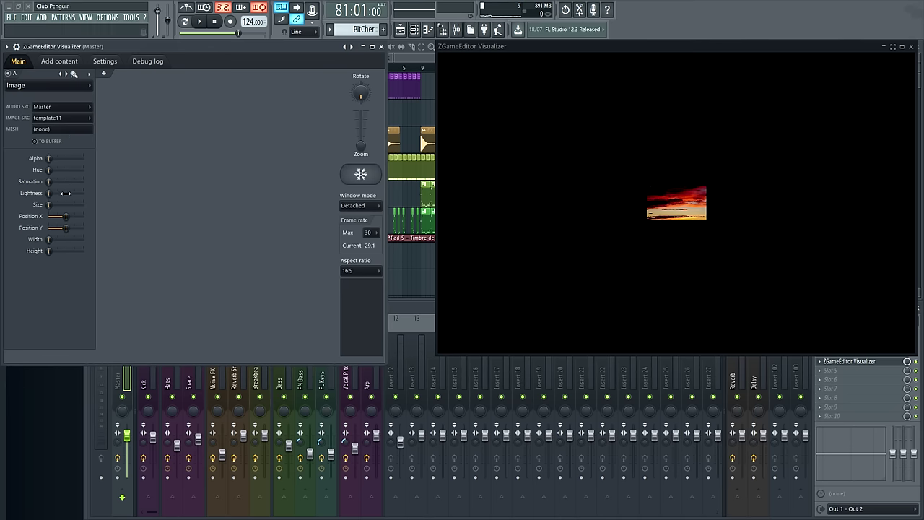
left_click_drag(50, 205, 83, 205)
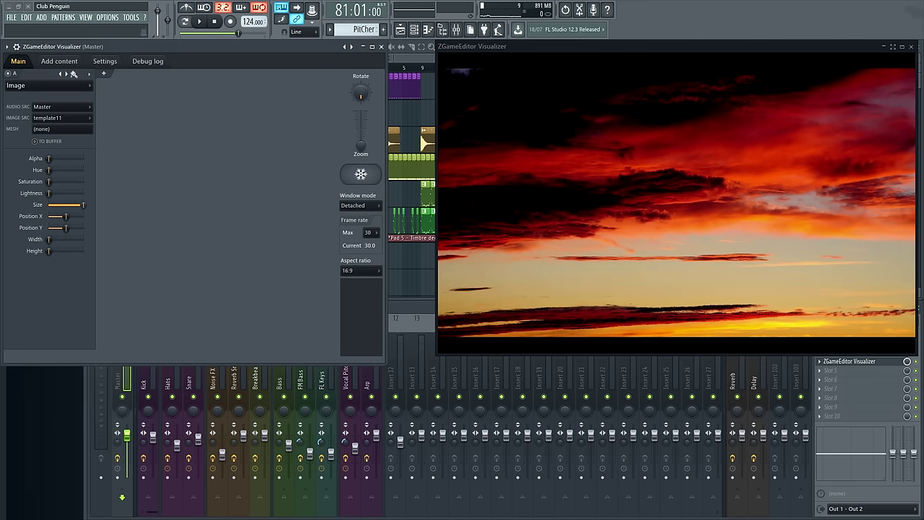
left_click_drag(384, 272, 403, 273)
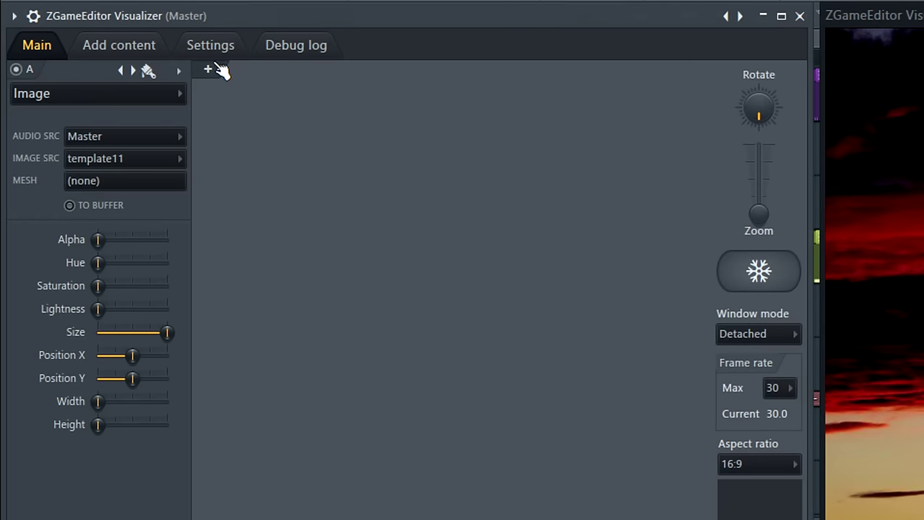
Step: Add layer B as an Image layer showing Ephixa_ClubPenguin at maximum size
left_click(209, 69)
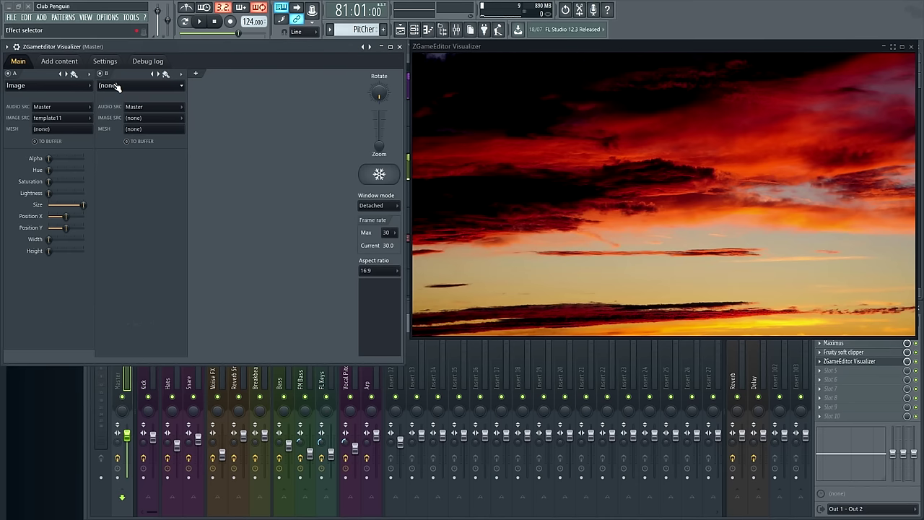
left_click(115, 85)
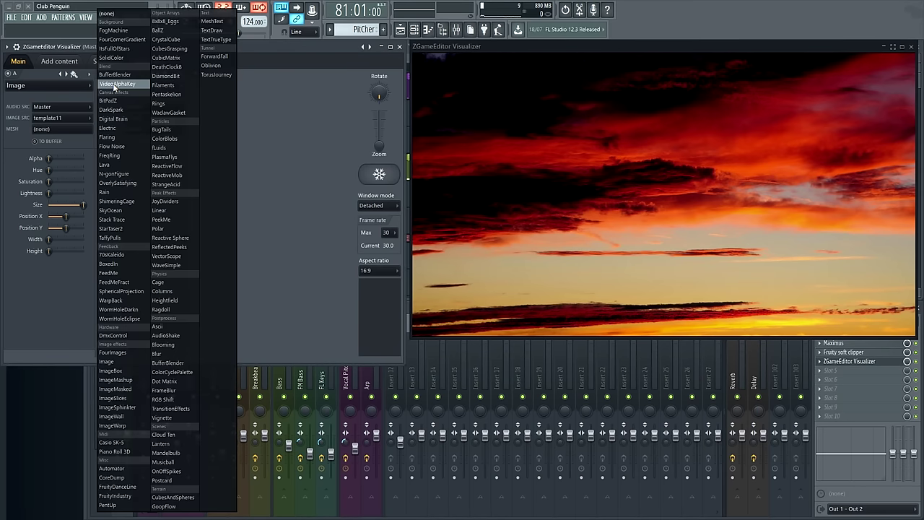
left_click(117, 360)
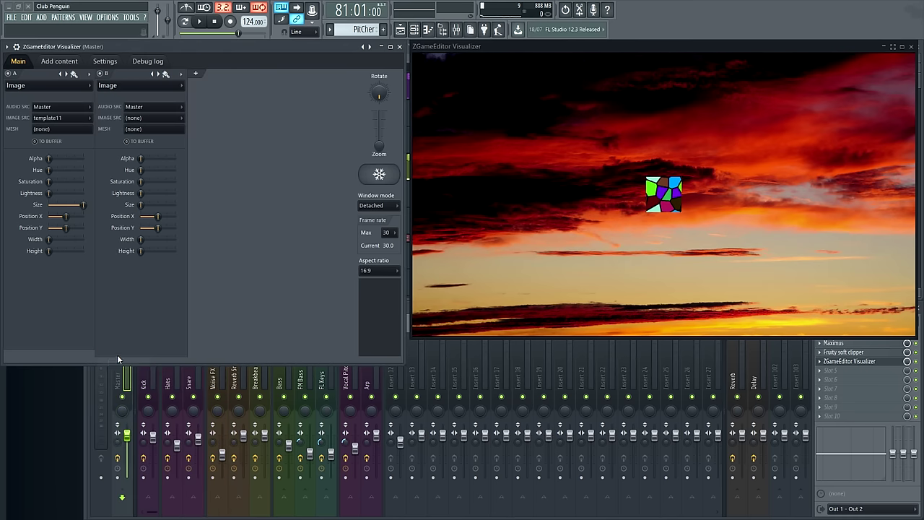
left_click(168, 117)
left_click(163, 138)
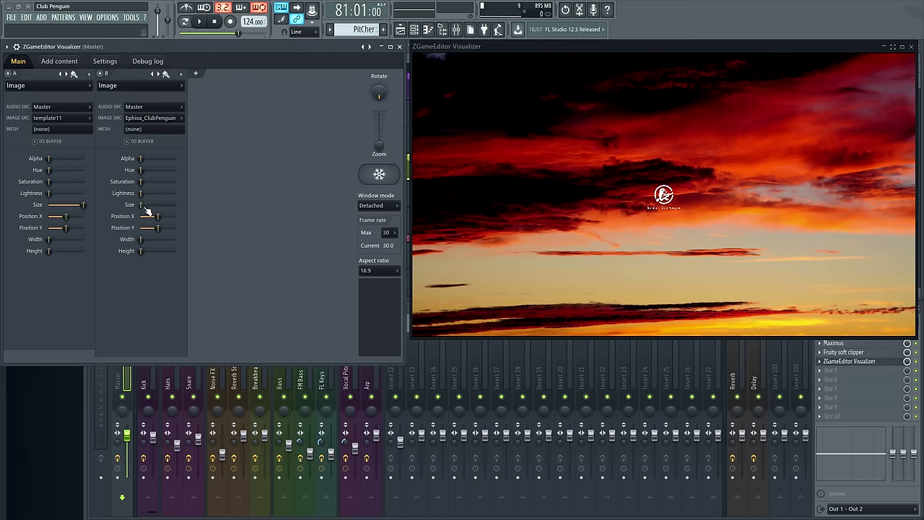
left_click_drag(144, 206, 174, 205)
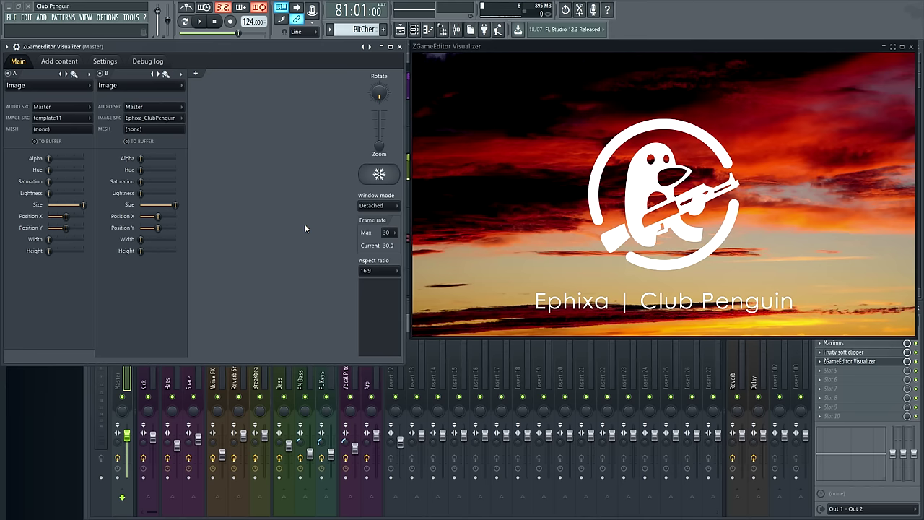
Step: Add Vignette layer C, move it left before the logo layer, and lower its Outer radius
left_click(195, 73)
left_click(209, 86)
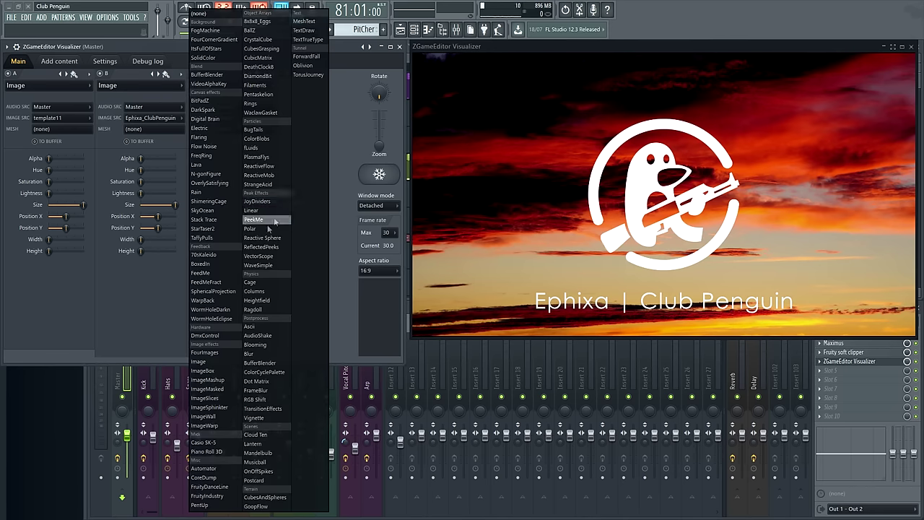
left_click(260, 417)
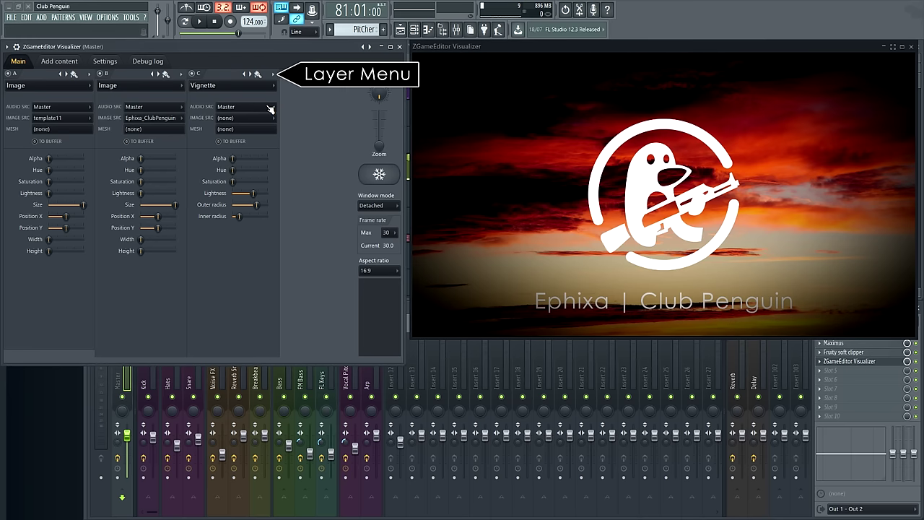
left_click(273, 74)
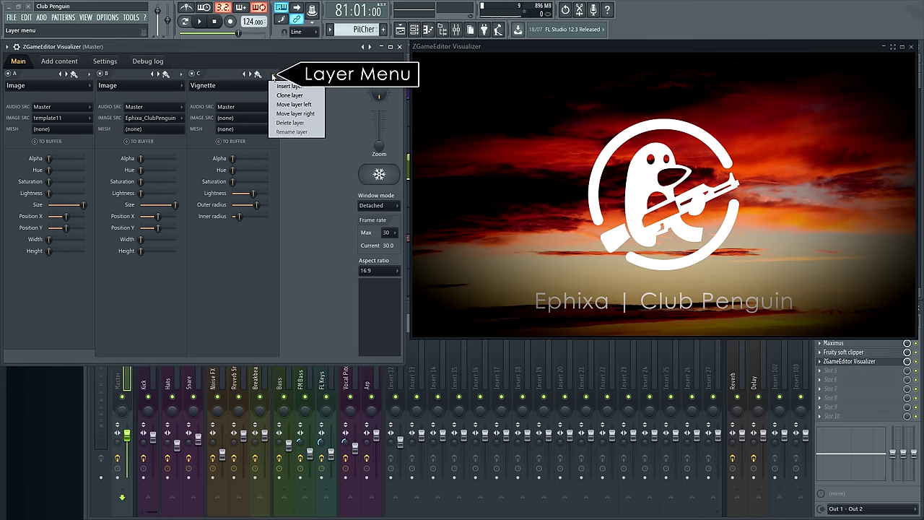
left_click(306, 105)
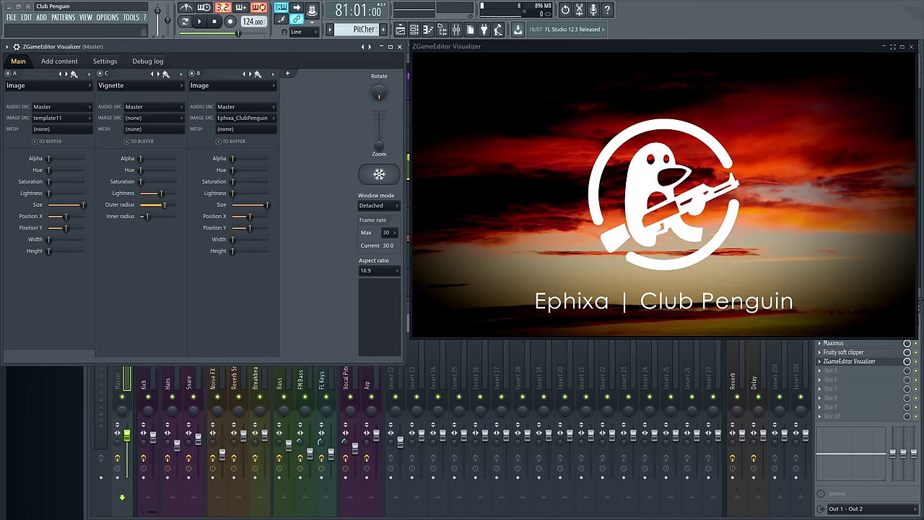
mouse_move(165, 205)
left_mouse_down()
mouse_move(144, 204)
mouse_move(167, 204)
left_mouse_up()
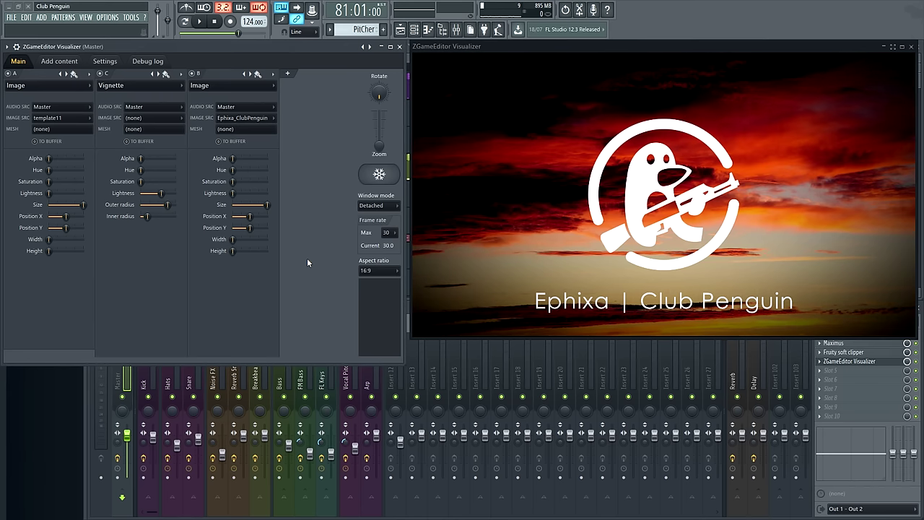
Step: Add layer D with the Polar effect and slightly enlarge its radius
left_click(289, 75)
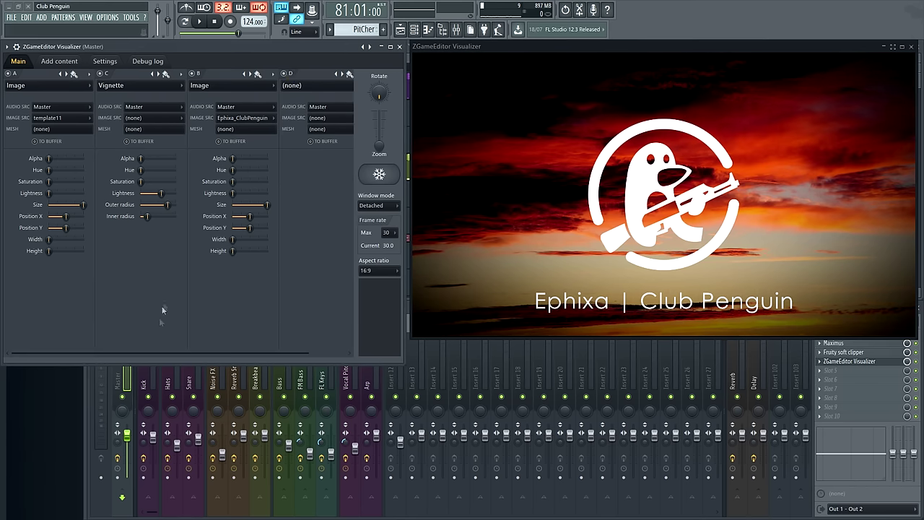
left_click_drag(163, 356, 306, 285)
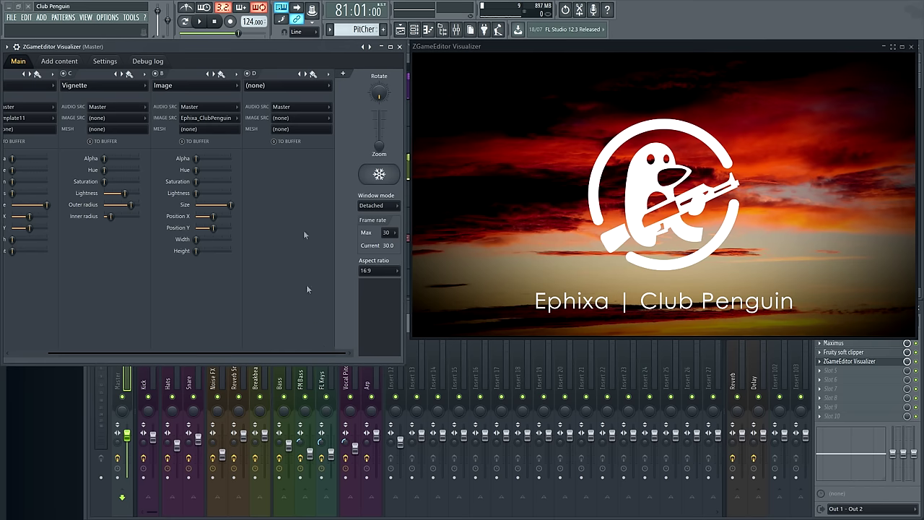
left_click(276, 87)
left_click(319, 231)
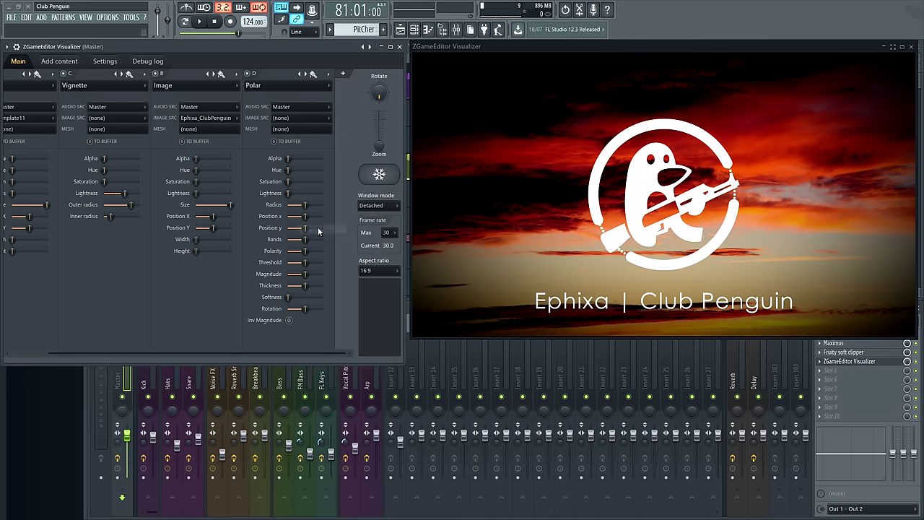
left_click_drag(305, 205, 314, 204)
Step: While the song plays, tune the ring's Polarity, Radius and Threshold, then add empty layer E
key("space")
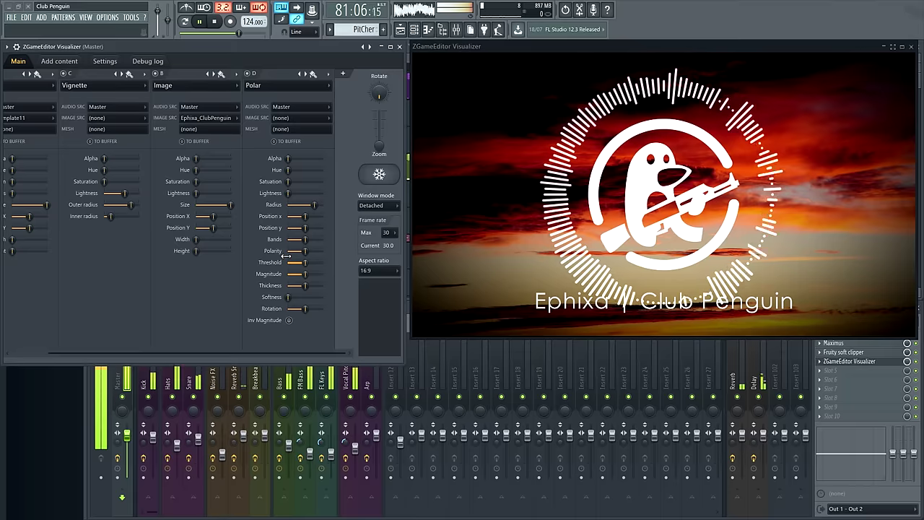
left_click_drag(305, 252, 323, 250)
left_click(314, 204)
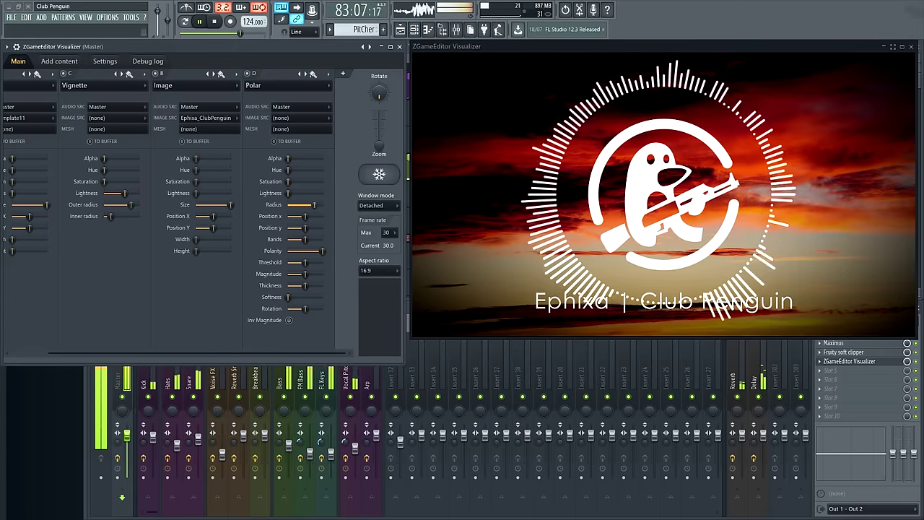
left_click_drag(313, 205, 307, 204)
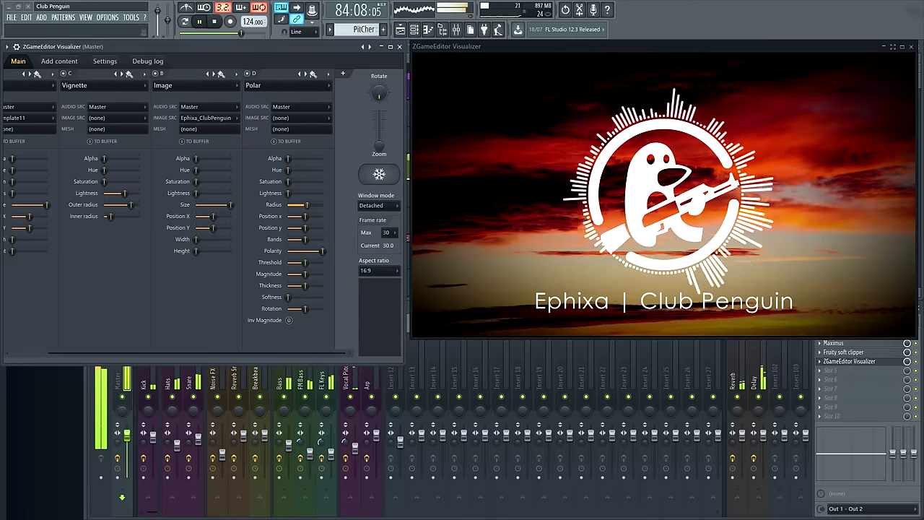
left_click(303, 262)
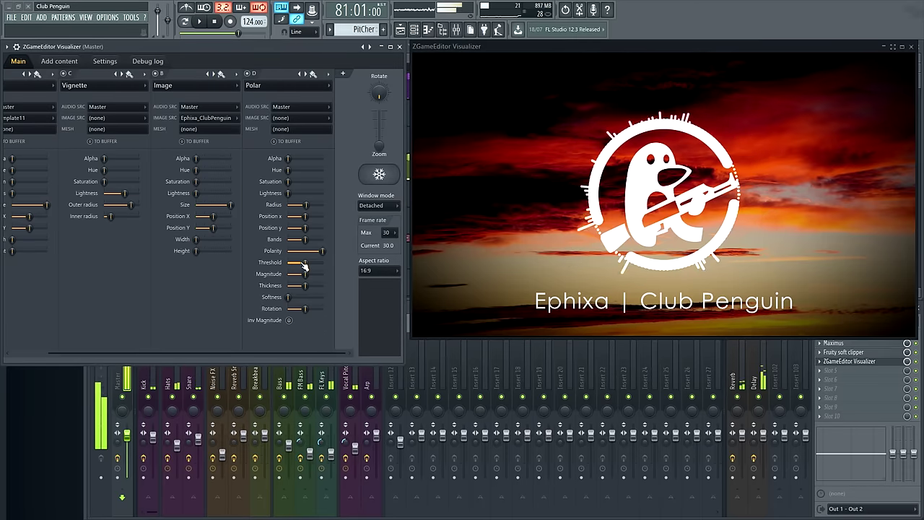
mouse_move(304, 266)
left_mouse_down()
mouse_move(296, 263)
mouse_move(305, 262)
left_mouse_up()
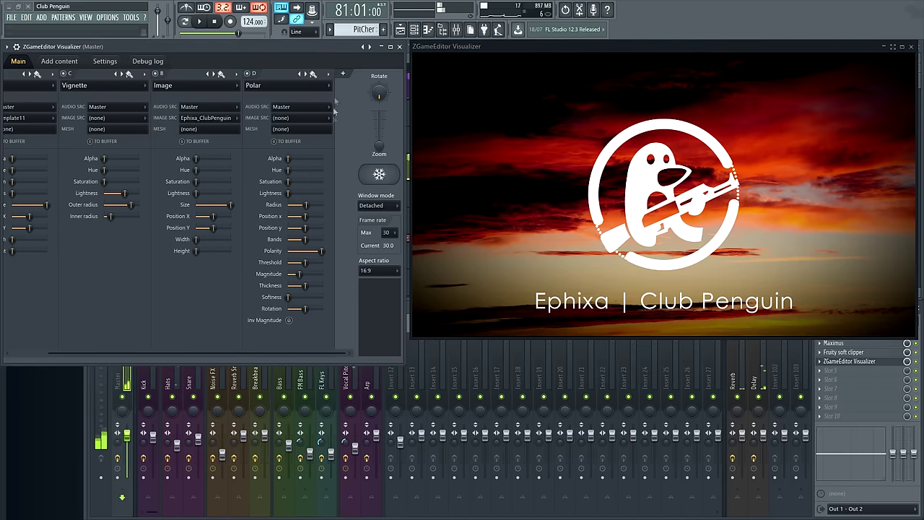
left_click(342, 73)
left_click_drag(214, 353, 306, 353)
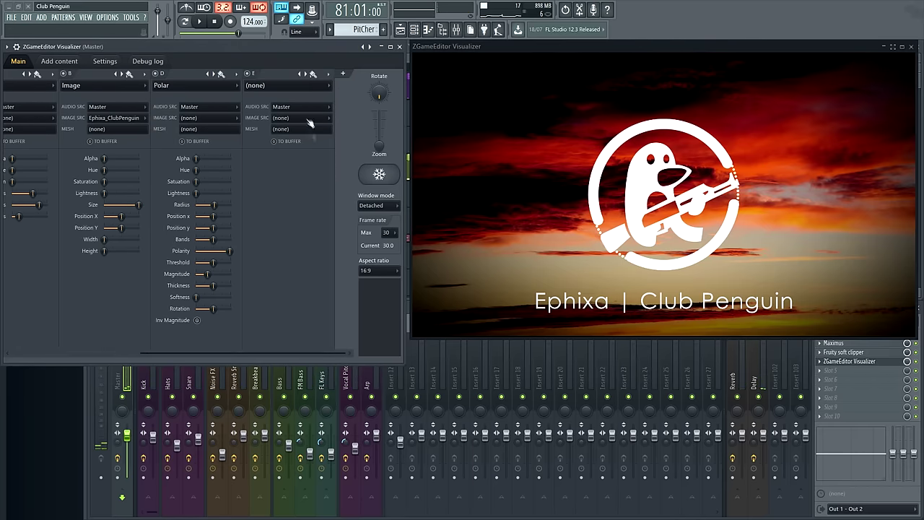
Step: Set layer E's effect to AudioShake and preview it during playback
left_click(301, 86)
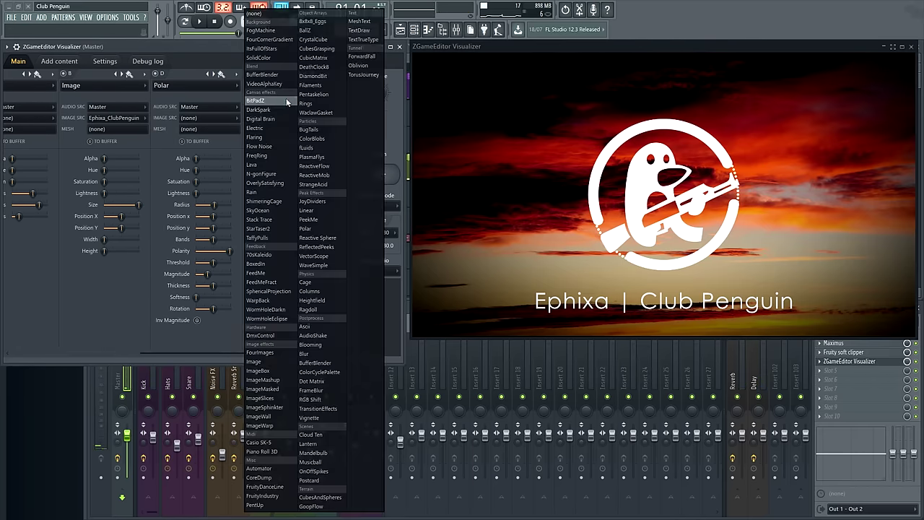
left_click(314, 335)
key("space")
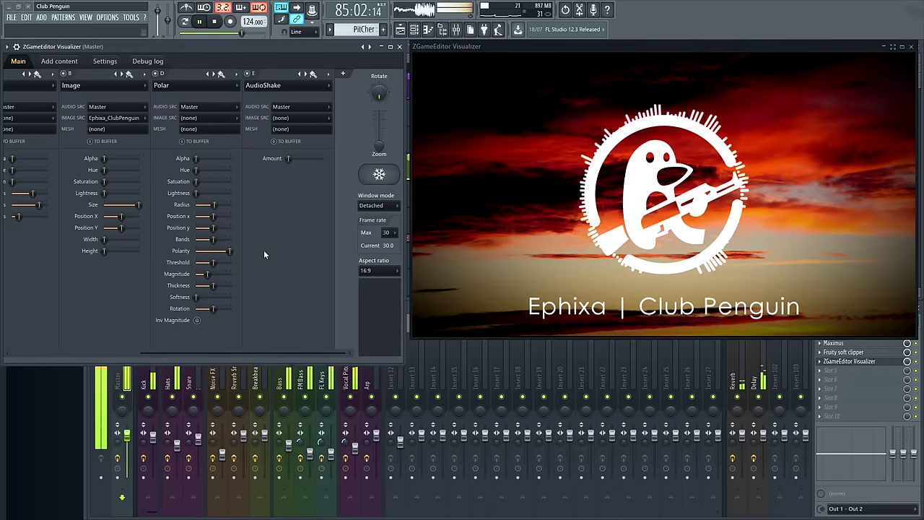
key("space")
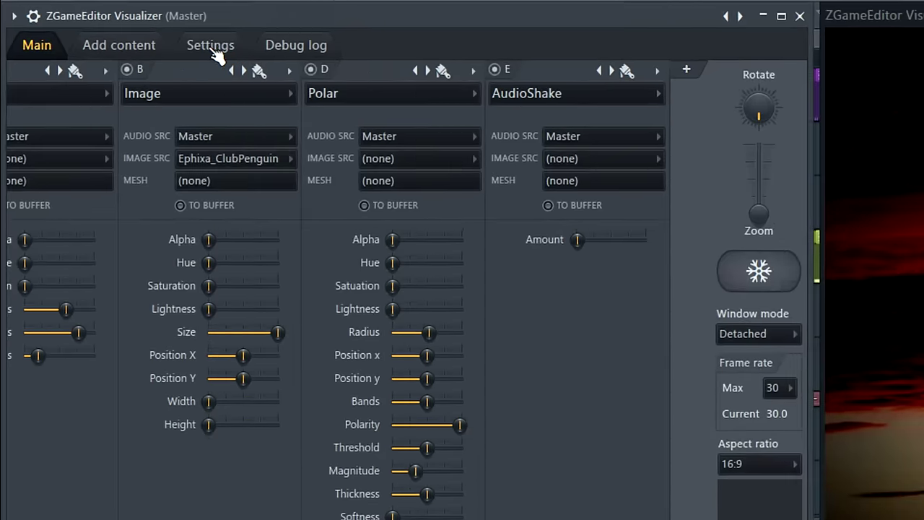
Step: Export the visualizer to video, saving it as EphixaVideo in the Bitmaps folder
left_click(107, 65)
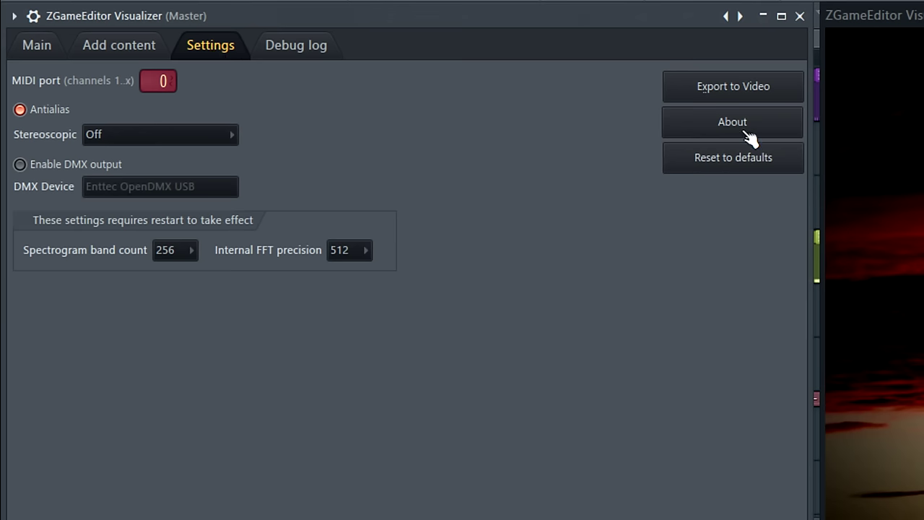
left_click(732, 87)
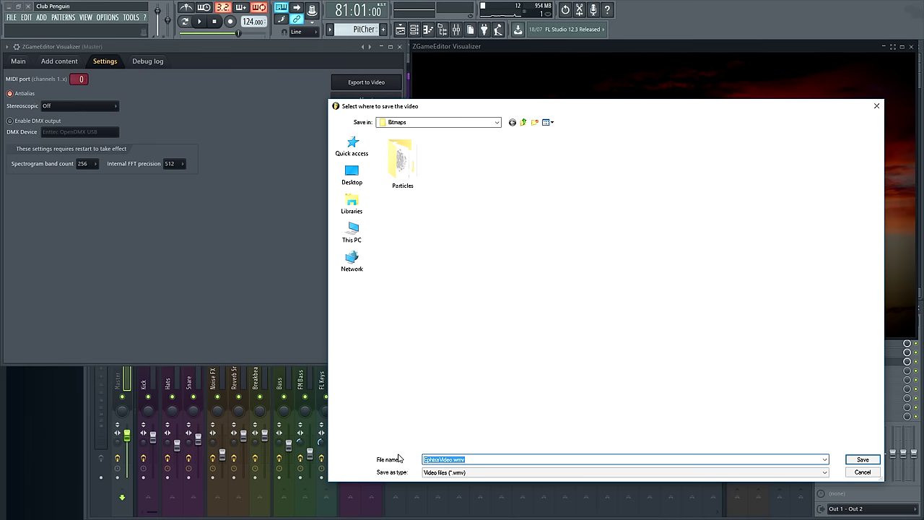
type("Eph")
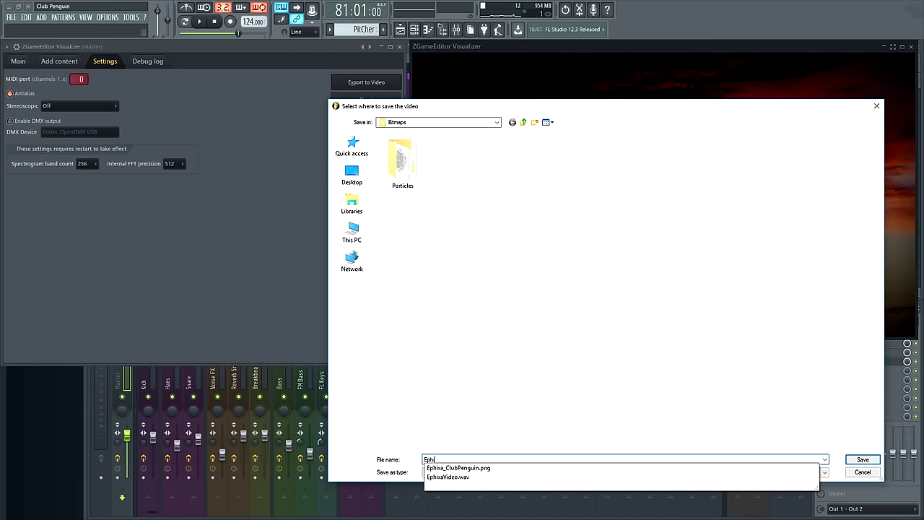
type("ixaVideo")
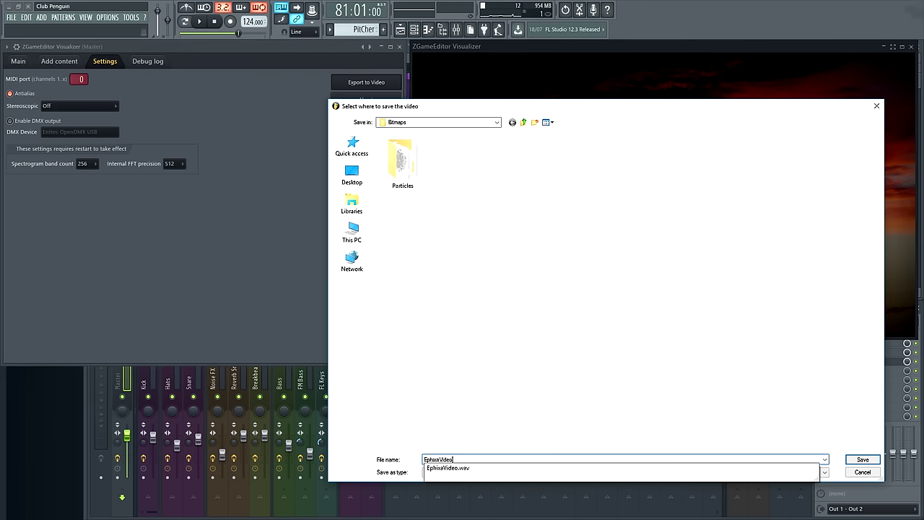
left_click(861, 459)
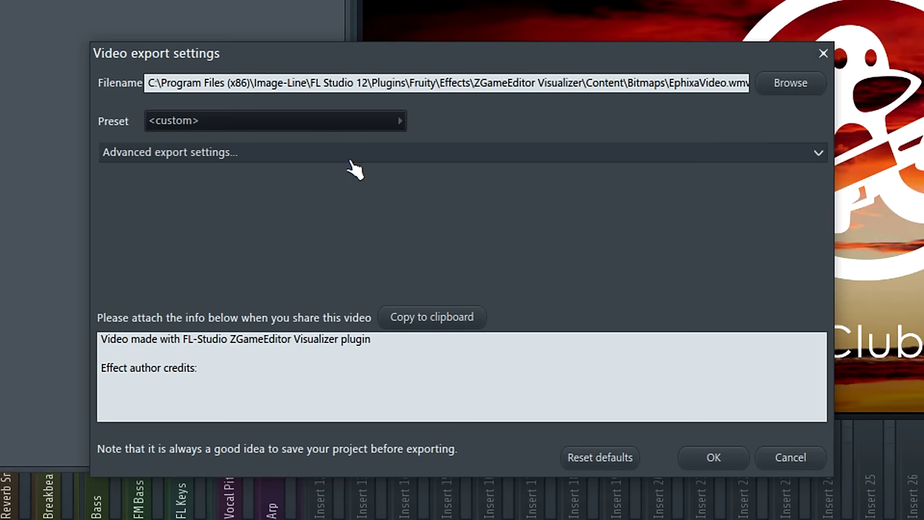
Step: Apply the YouTube HD (1920x1080) export preset with a 60 mbps video bitrate, and select the credit text
left_click(337, 121)
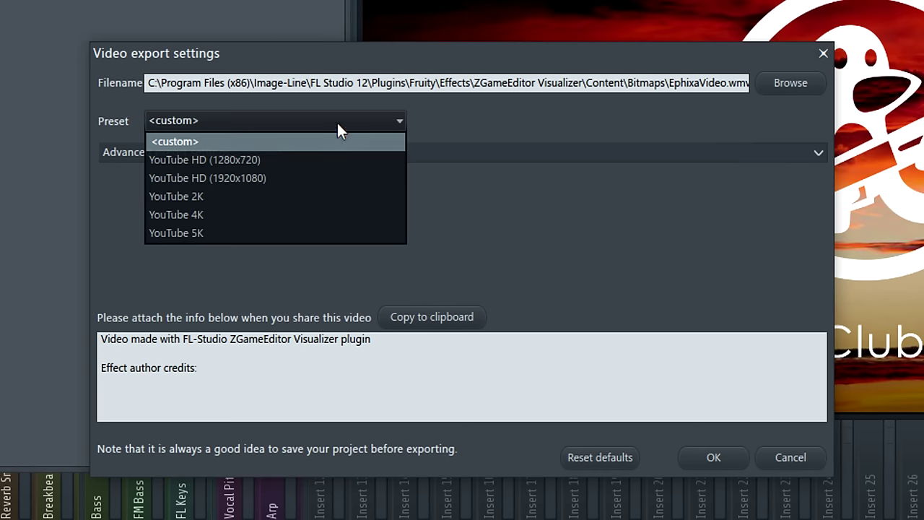
left_click(268, 178)
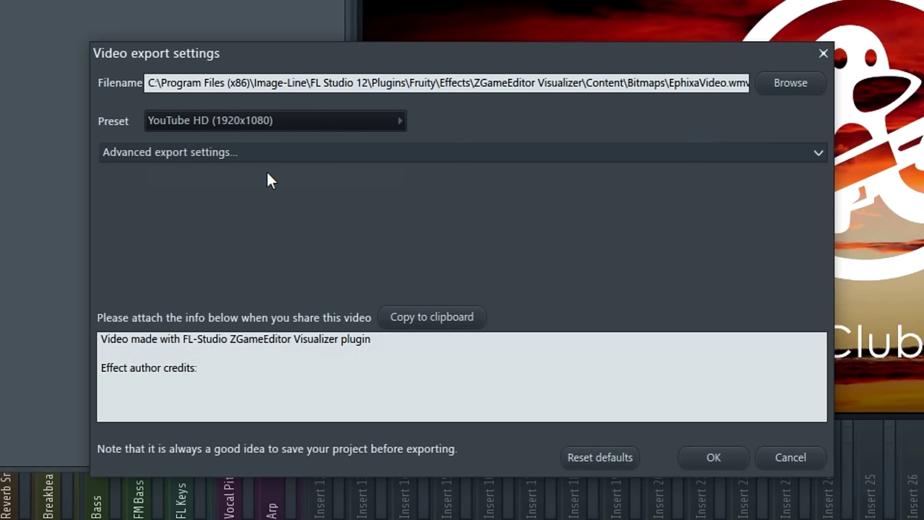
left_click(264, 153)
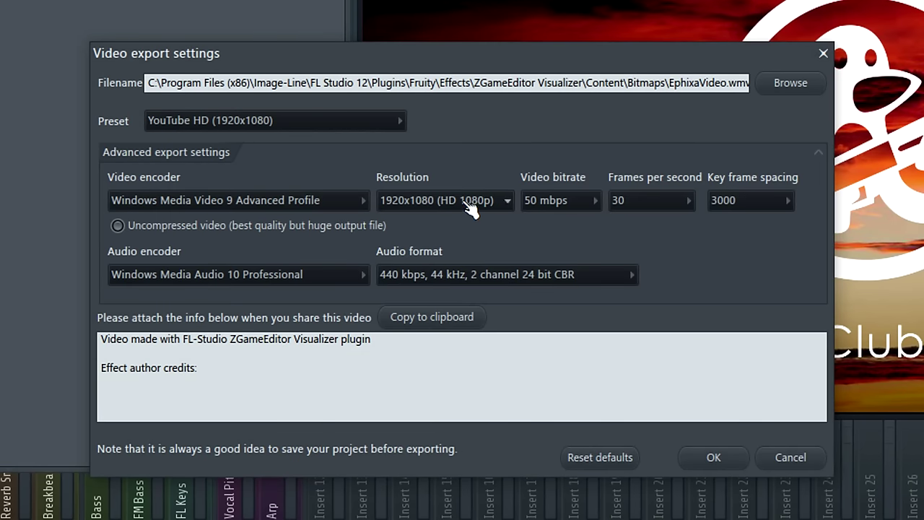
left_click(575, 206)
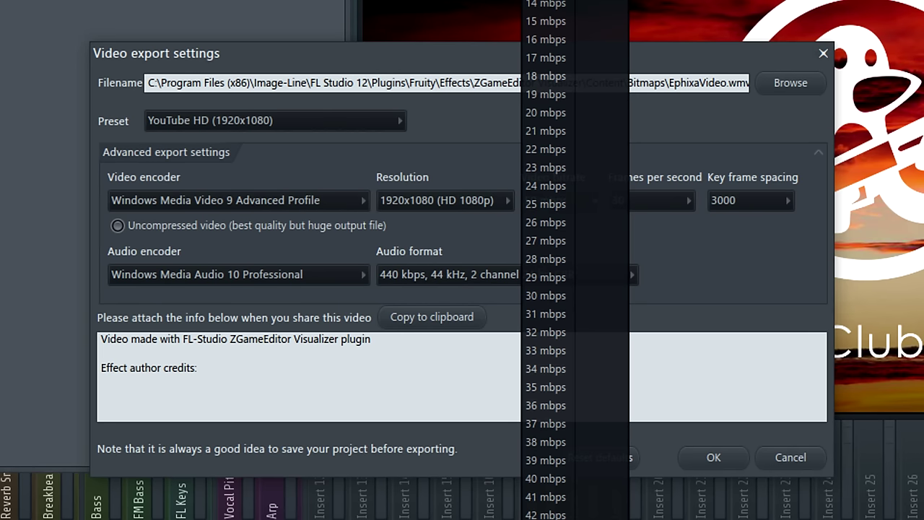
key("Escape")
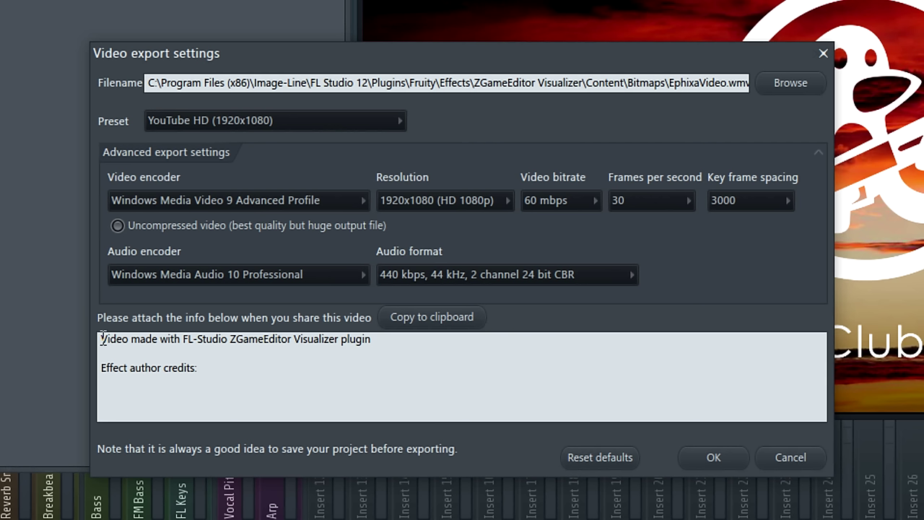
left_click_drag(102, 338, 320, 440)
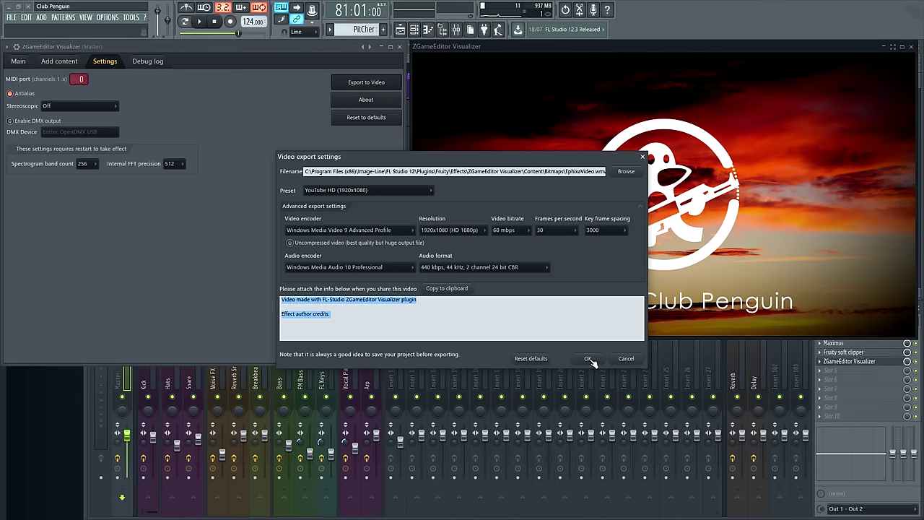
Step: Render the song and video to EphixaVideo.wmv, then play the exported file from Explorer
left_click(713, 457)
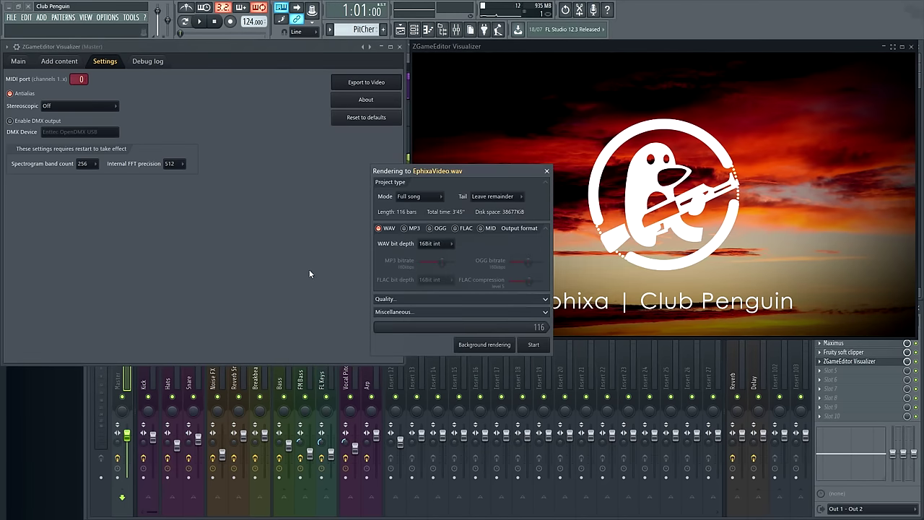
left_click(534, 345)
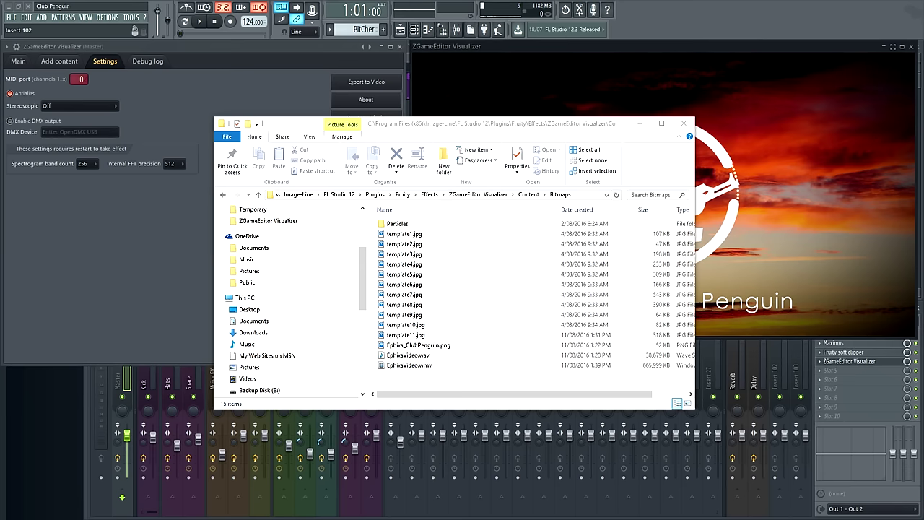
right_click(400, 368)
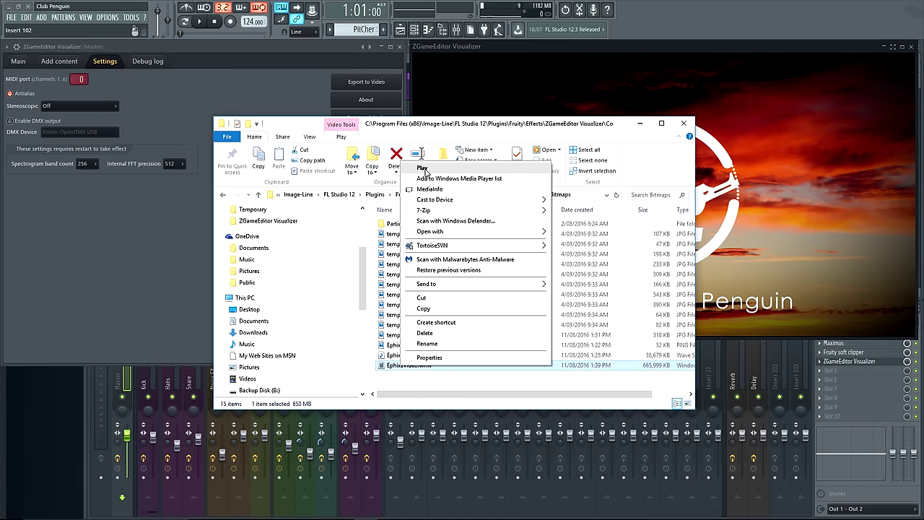
left_click(423, 169)
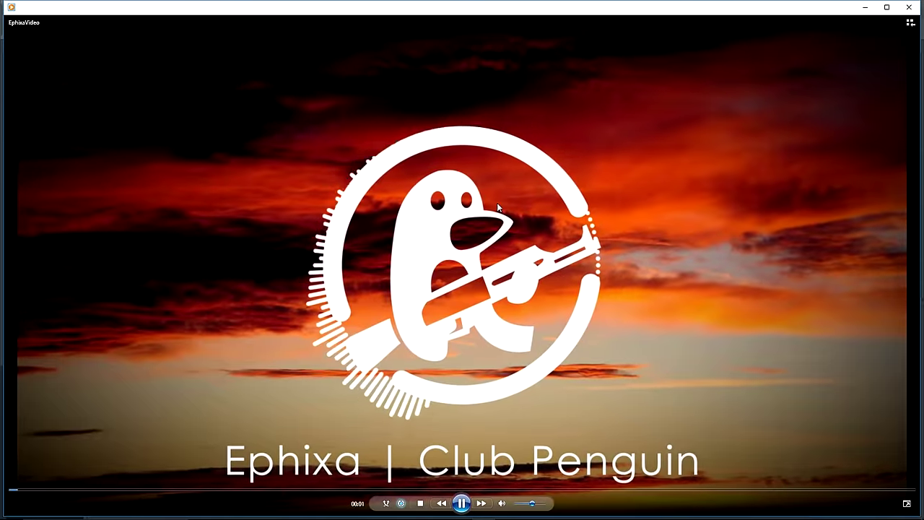
Step: Watch EphixaVideo.wmv full screen in Windows Media Player, then close the player
double_click(498, 207)
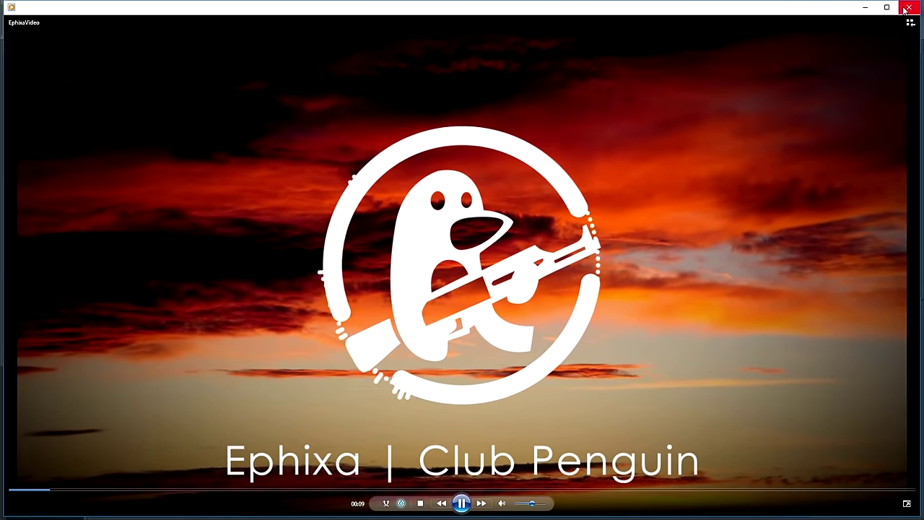
left_click(906, 8)
Step: Load visualizer Template 06, then step through Template 07 to Template 08
left_click(684, 123)
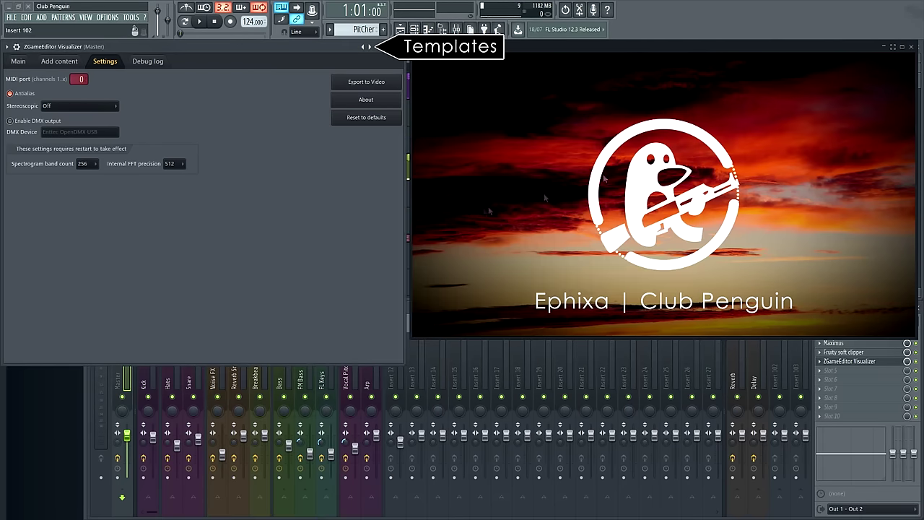
left_click(18, 61)
left_click(369, 47)
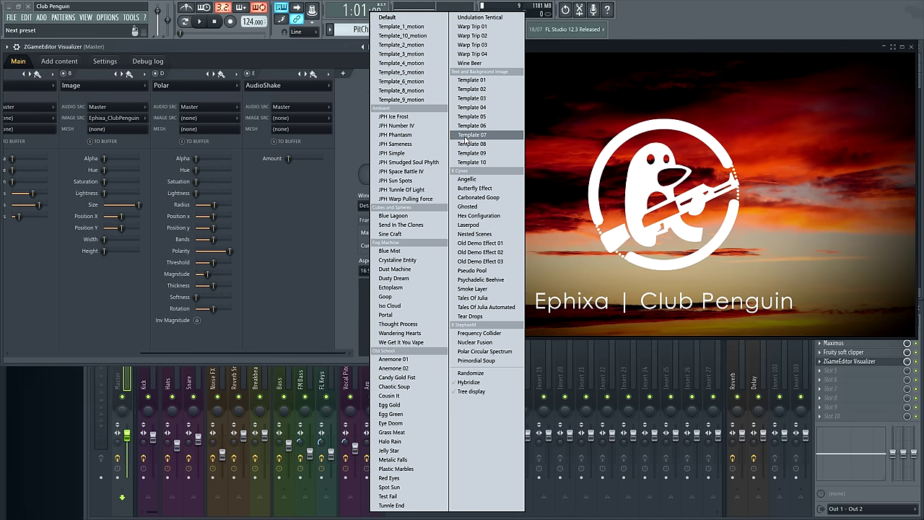
key("F11")
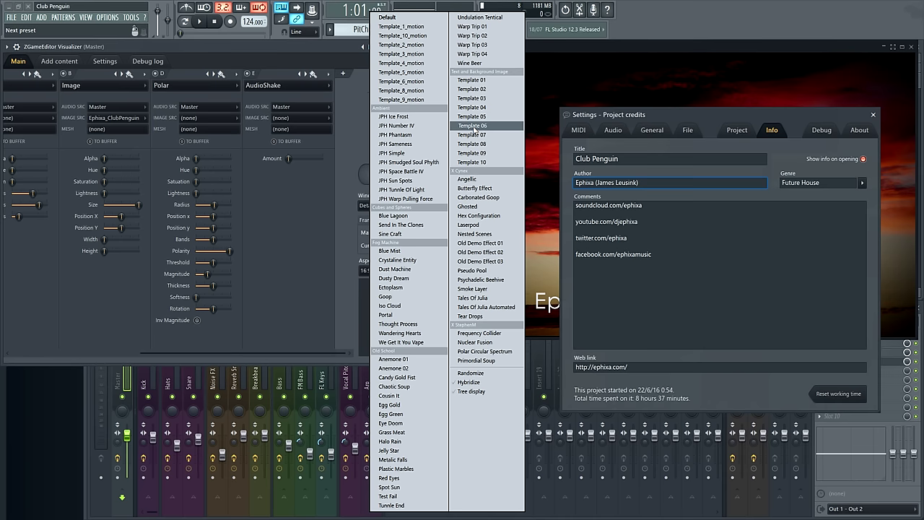
left_click(473, 127)
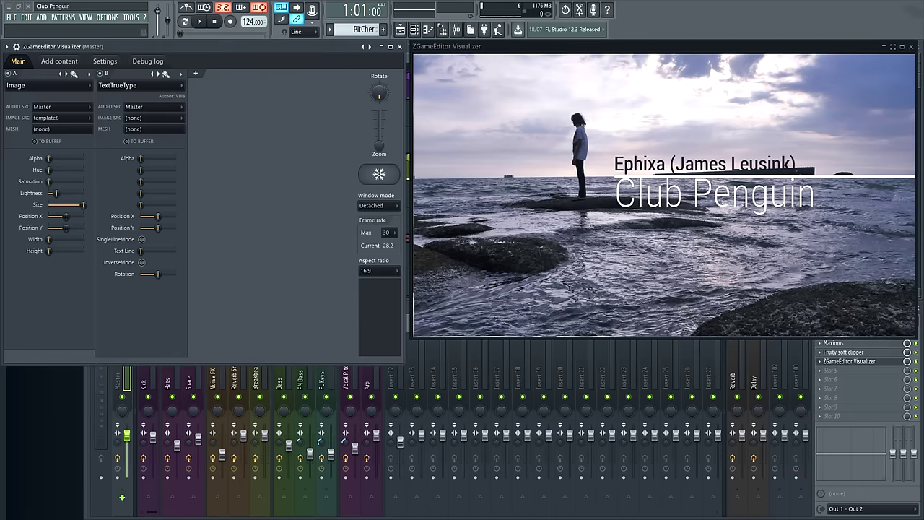
left_click(370, 47)
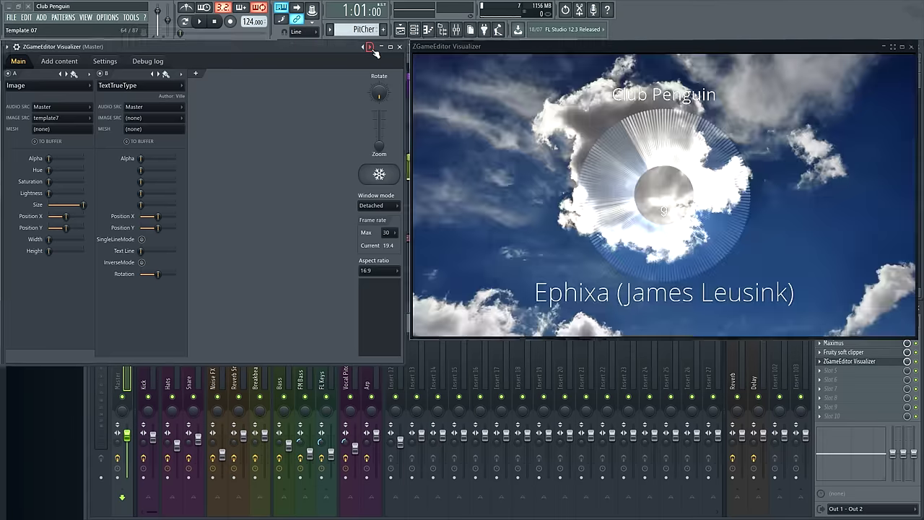
left_click(371, 47)
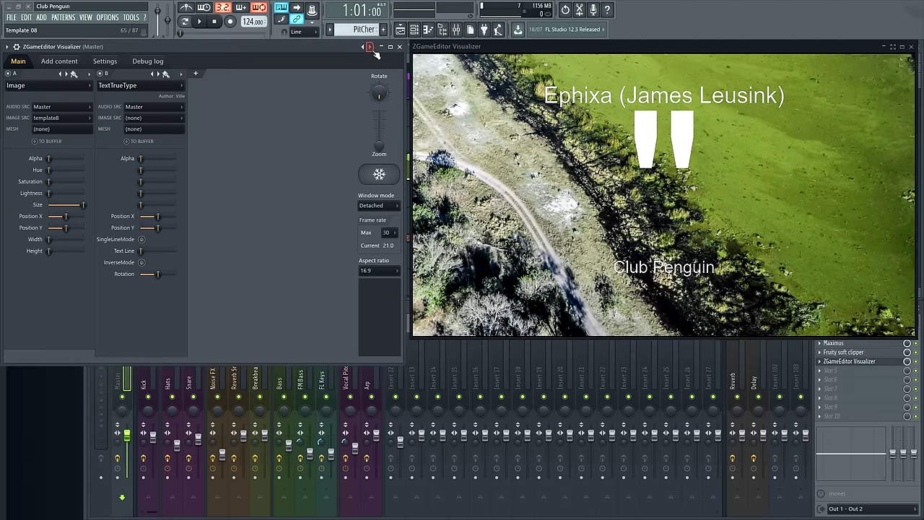